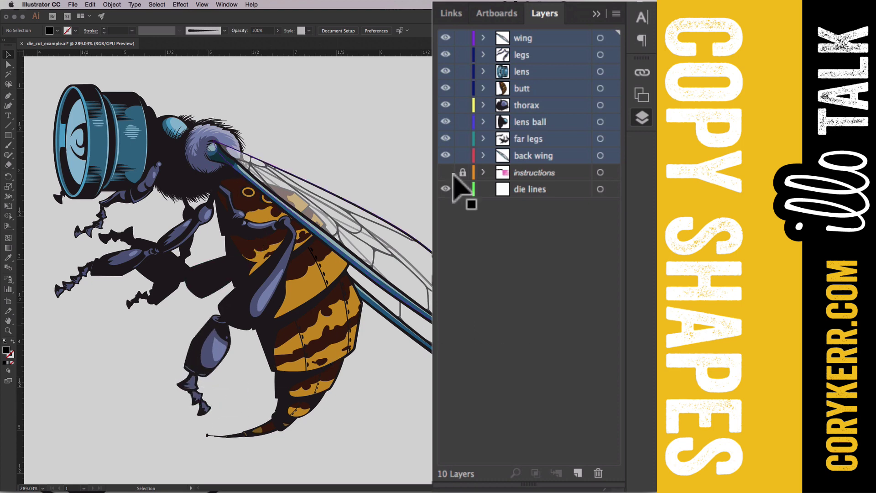
# Duplicate the artwork layers from wing through back wing, and hide the eight original layers.
pyautogui.click(571, 155)
pyautogui.moveTo(573, 156); pyautogui.dragTo(577, 475)
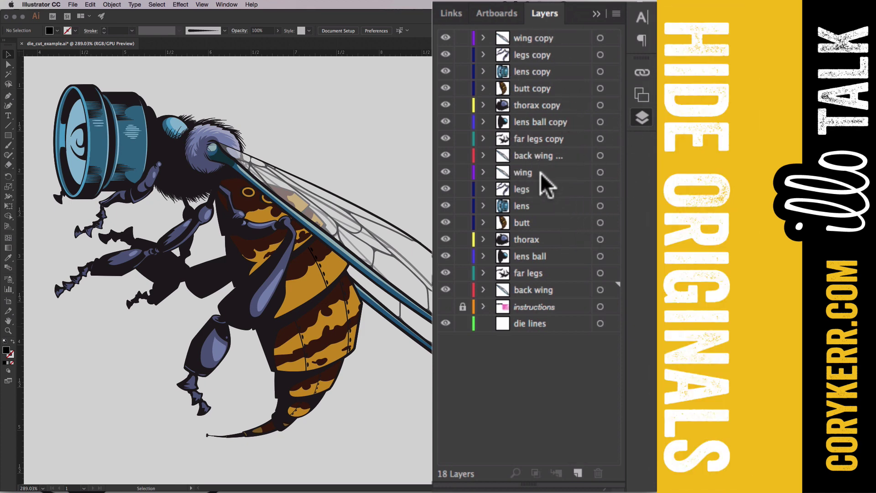
pyautogui.moveTo(446, 172); pyautogui.dragTo(448, 297)
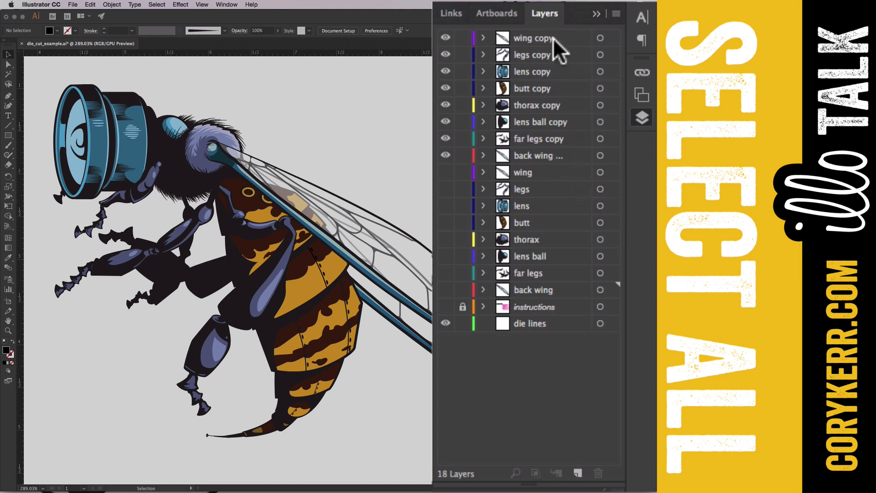
# Select all the visible artwork on the copied layers and group it.
pyautogui.press('super+a')
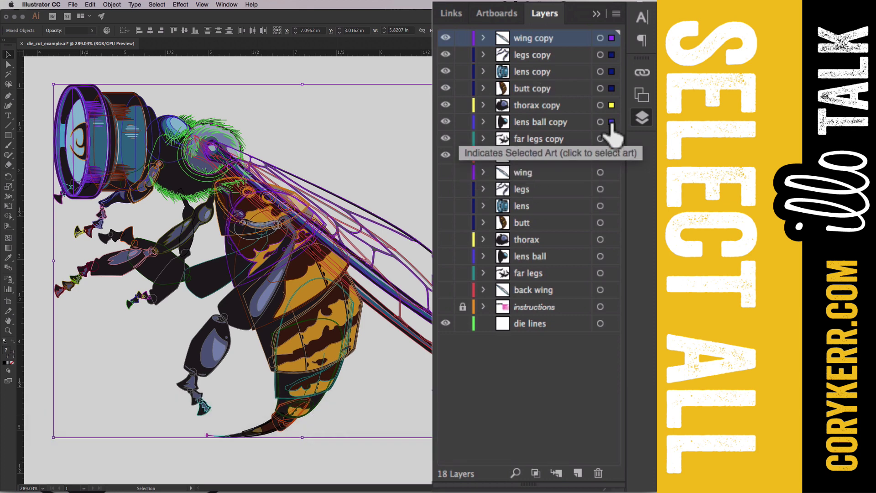
pyautogui.click(483, 88)
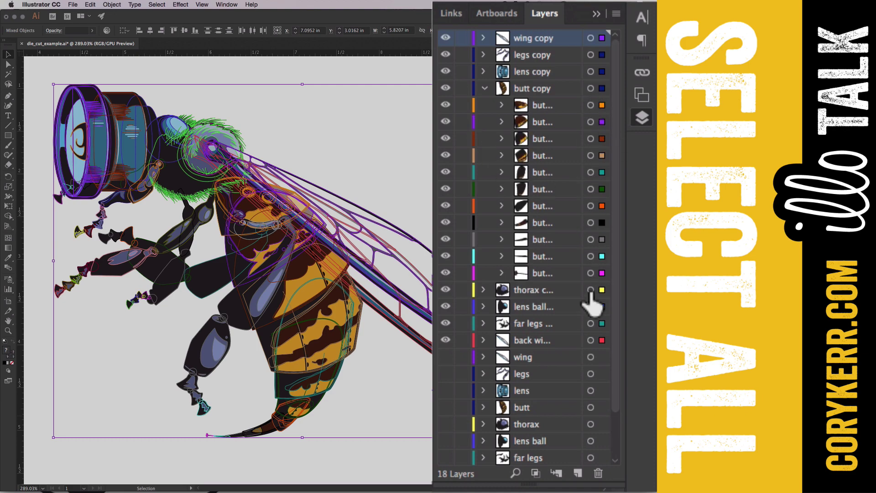
pyautogui.click(482, 87)
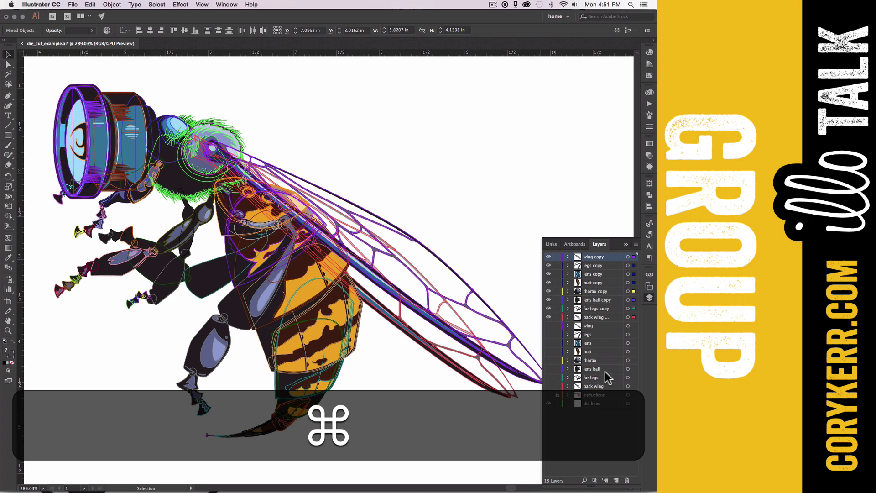
pyautogui.press('super+g')
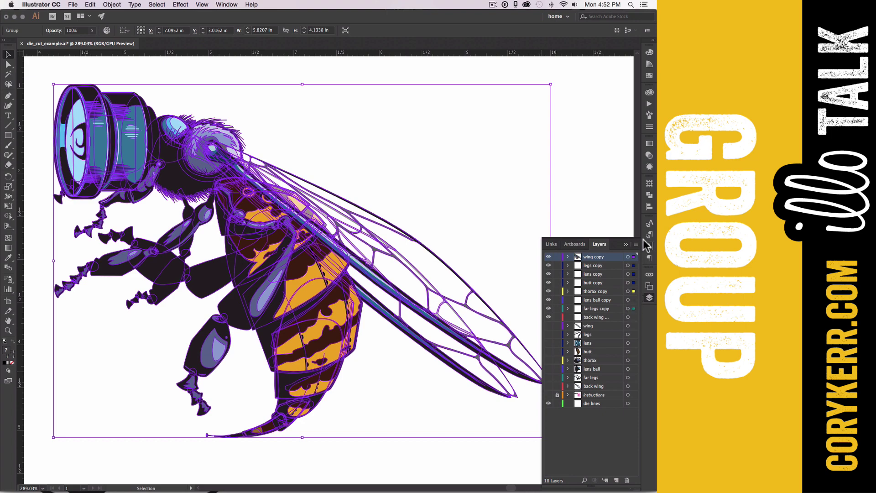
# Merge the grouped bee artwork into a single silhouette with the Pathfinder Unite operation.
pyautogui.click(649, 196)
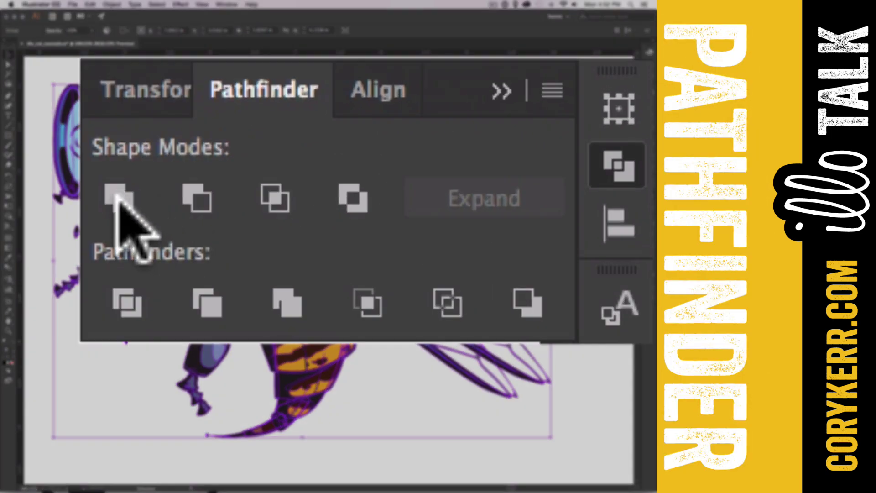
pyautogui.click(227, 5)
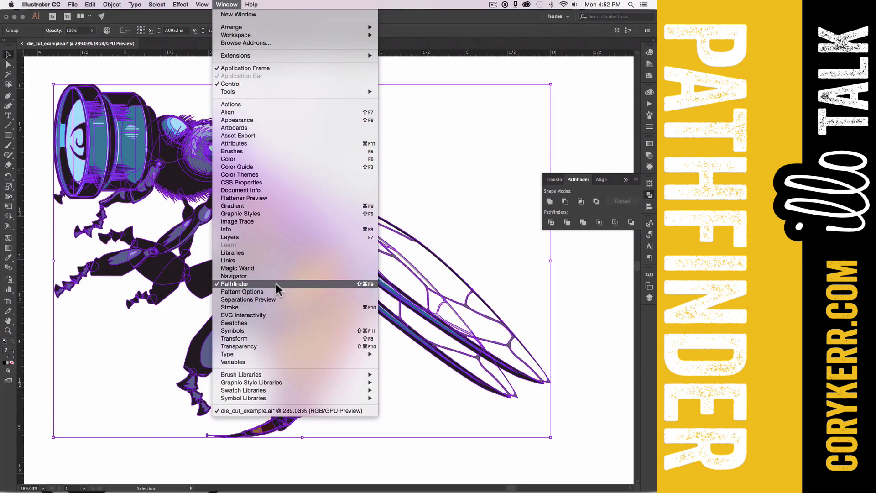
pyautogui.click(550, 206)
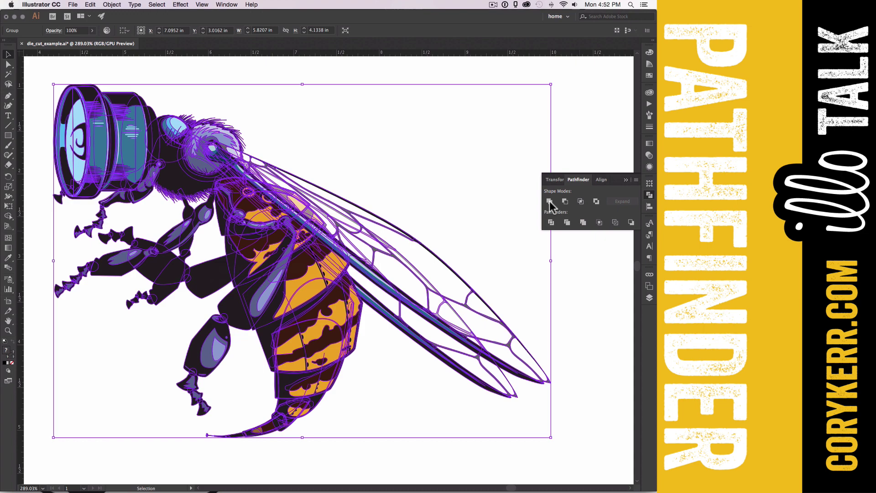
pyautogui.click(635, 180)
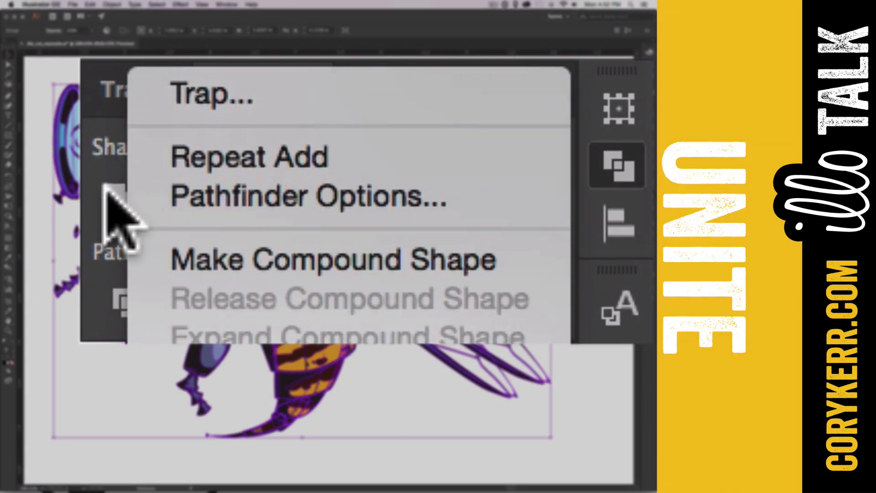
pyautogui.click(108, 189)
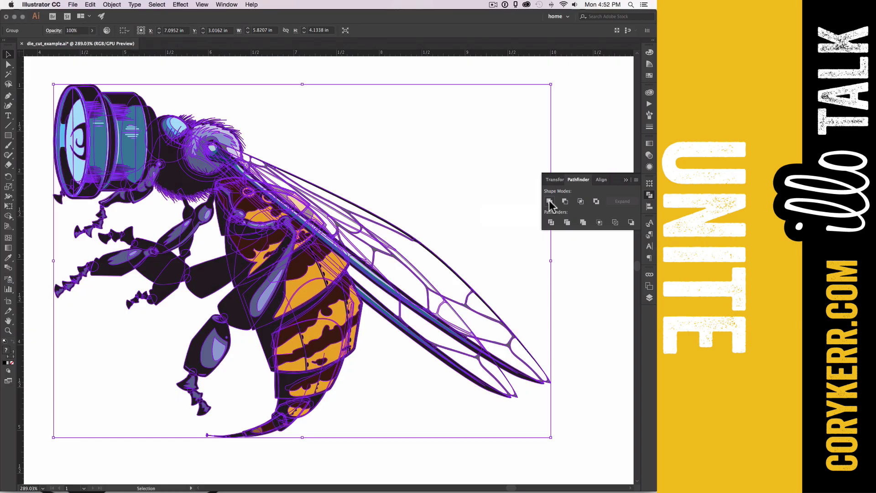
pyautogui.click(549, 201)
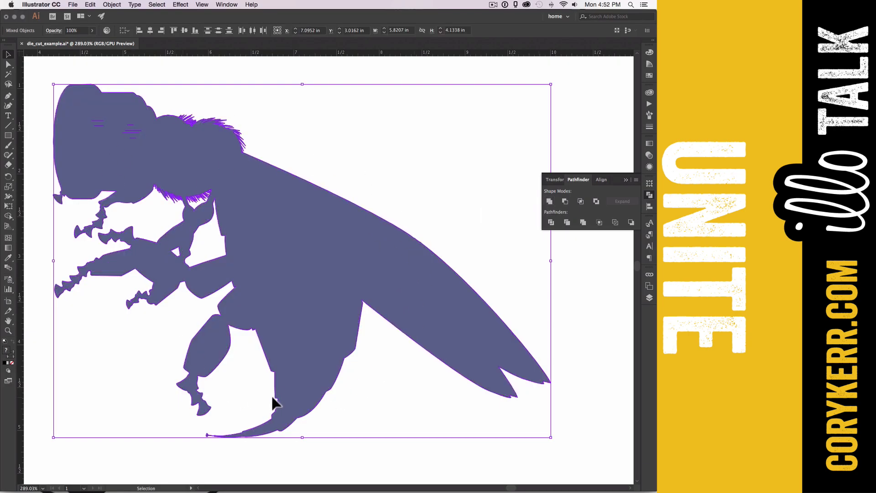
# Delete all the leftover copy layers, keeping only the wing copy layer that holds the united silhouette.
pyautogui.click(647, 297)
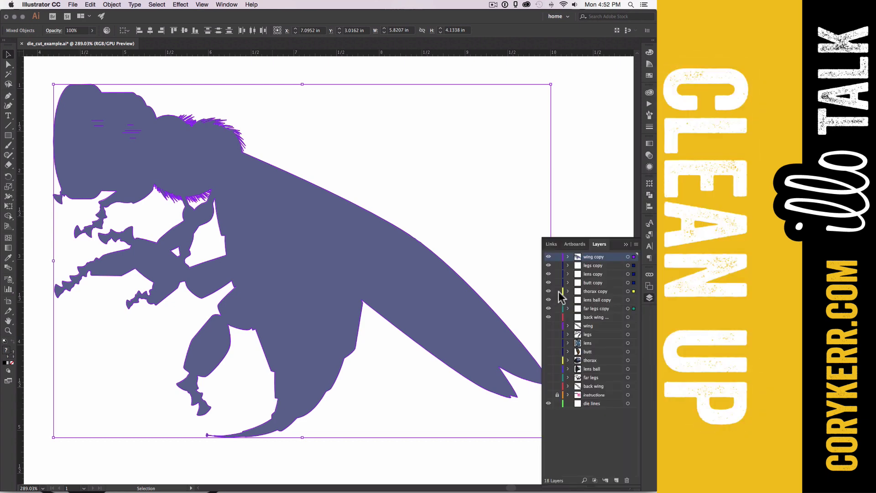
pyautogui.moveTo(579, 257); pyautogui.dragTo(589, 294)
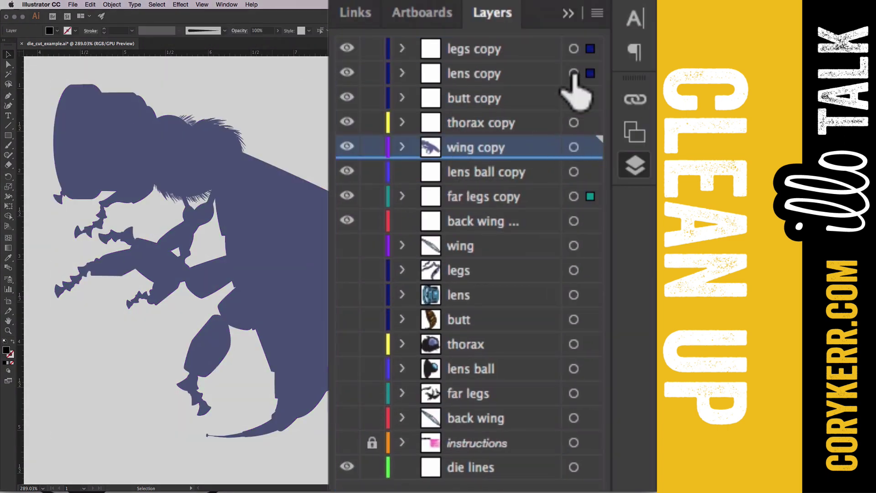
pyautogui.click(574, 147)
pyautogui.keyDown('shift'); pyautogui.click(500, 123); pyautogui.keyUp('shift')
pyautogui.click(627, 484)
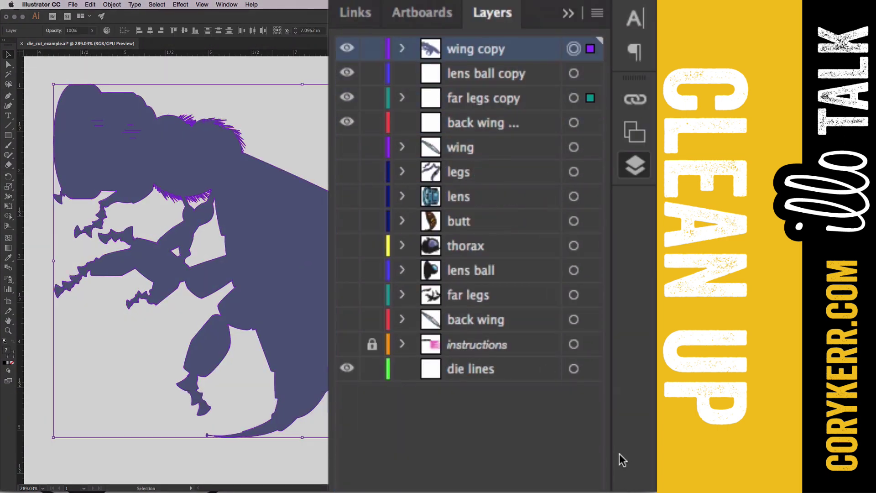
pyautogui.click(498, 73)
pyautogui.keyDown('shift'); pyautogui.click(493, 125); pyautogui.keyUp('shift')
pyautogui.click(628, 484)
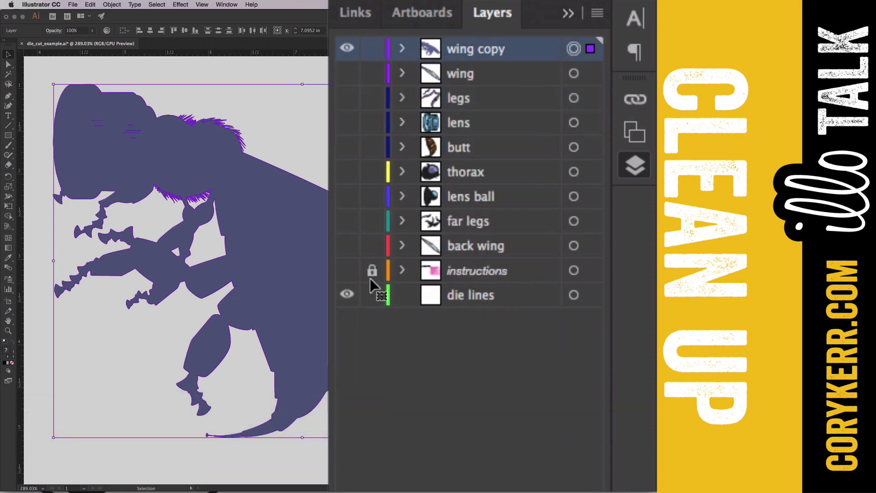
# Delete the leftover group of stray lines inside the wing copy layer, keeping the compound path.
pyautogui.click(403, 49)
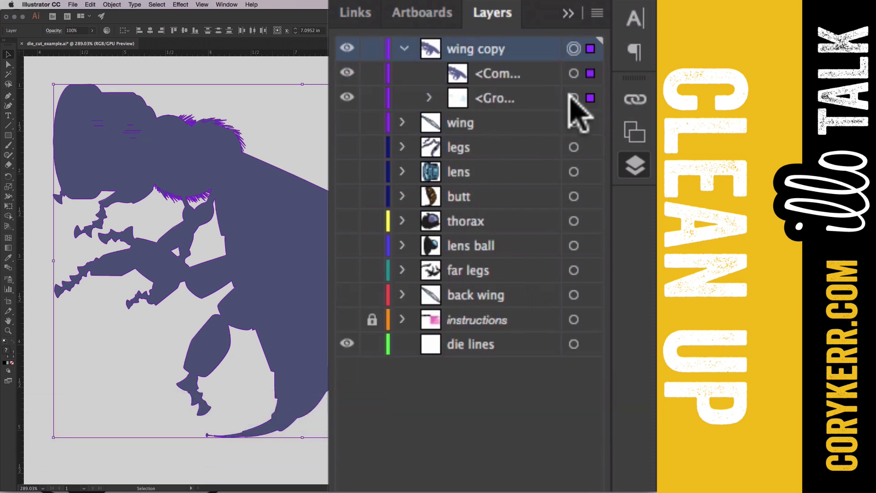
pyautogui.click(573, 98)
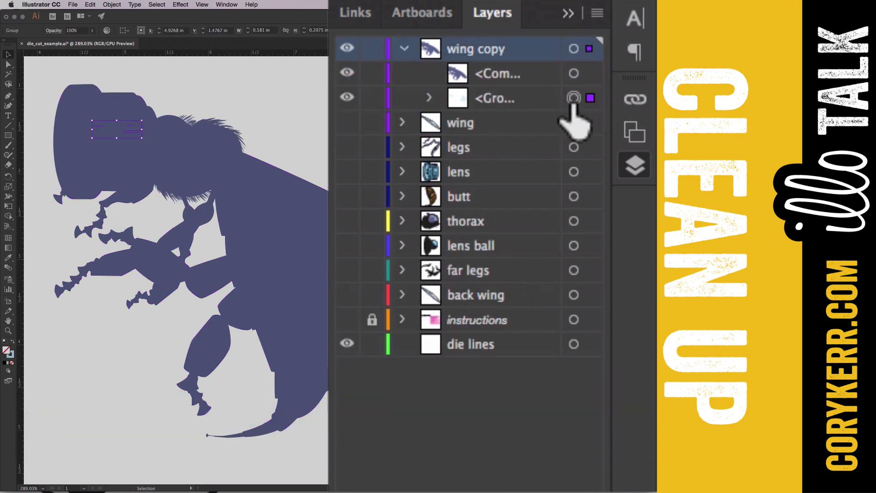
pyautogui.click(532, 103)
pyautogui.click(628, 485)
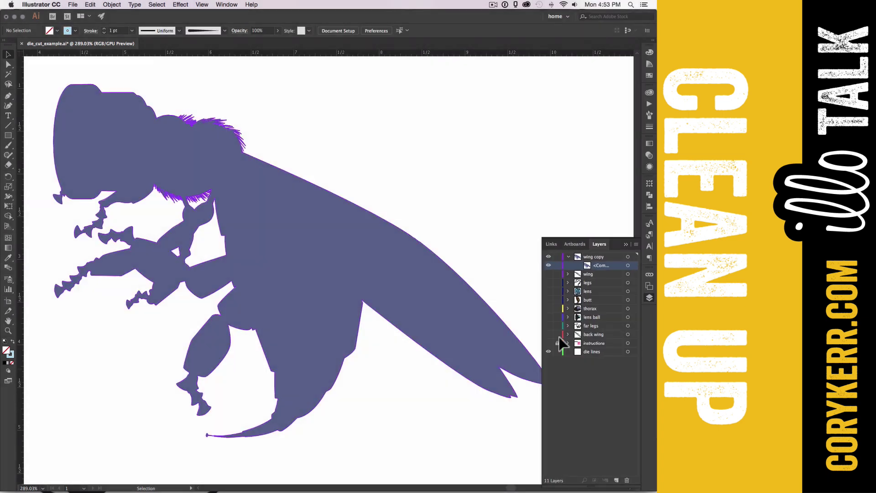
# Offset the silhouette's compound path outward by 0.125 in with round joins, using the preview.
pyautogui.click(628, 265)
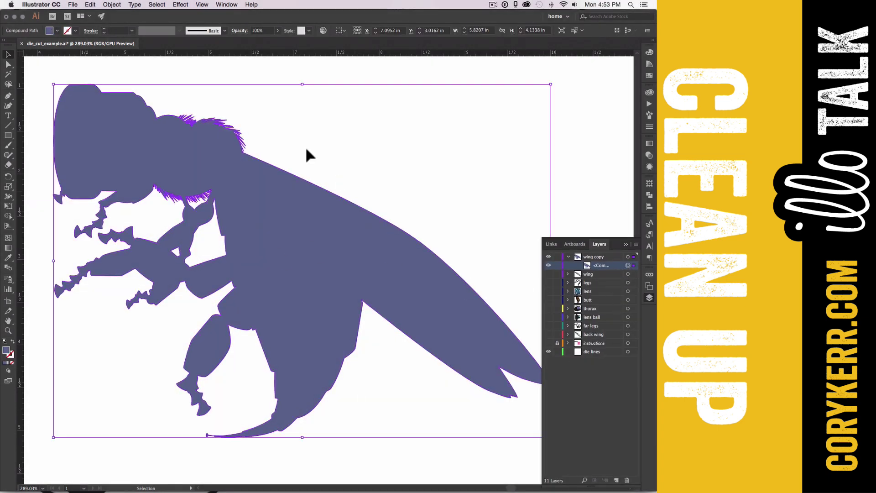
pyautogui.click(111, 6)
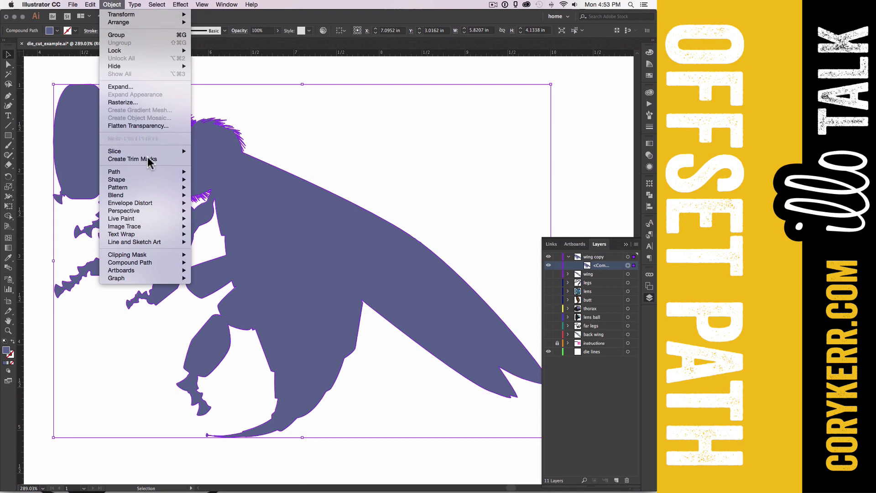
pyautogui.moveTo(153, 172)
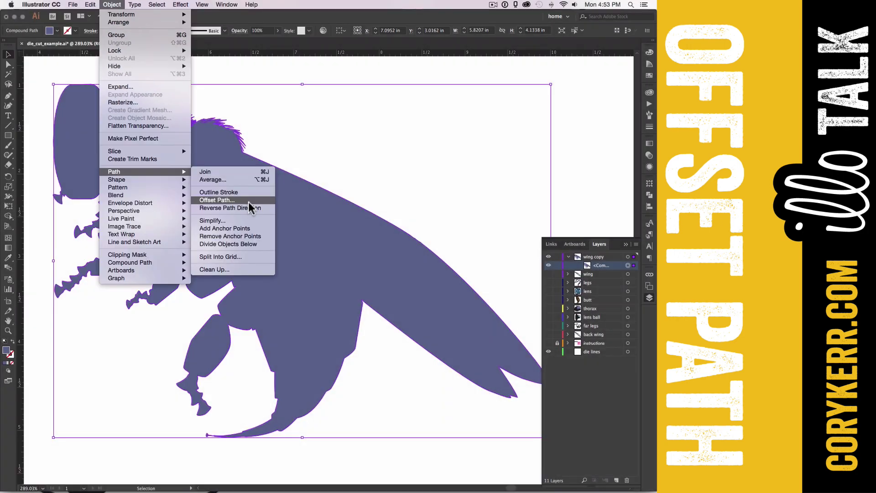
pyautogui.click(240, 200)
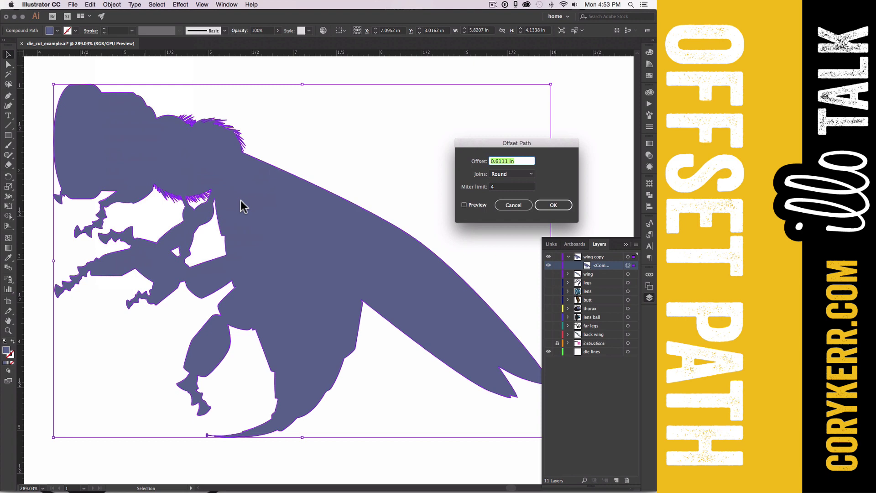
pyautogui.click(464, 205)
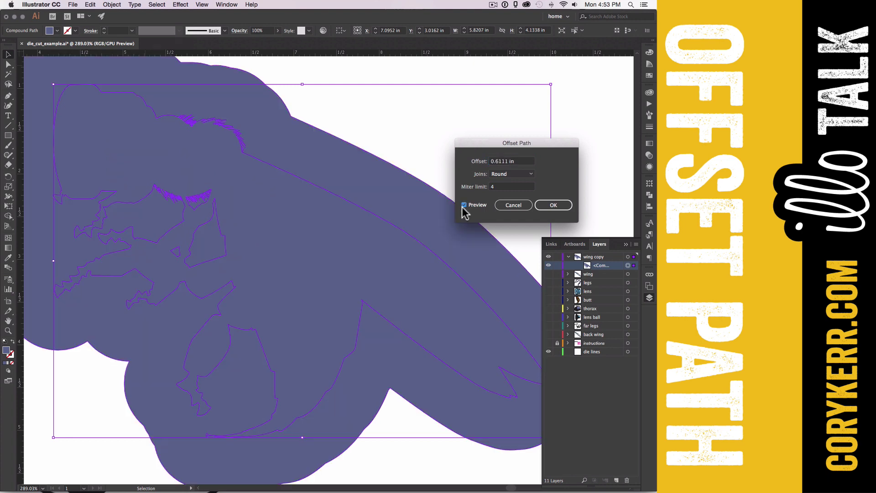
pyautogui.click(516, 161)
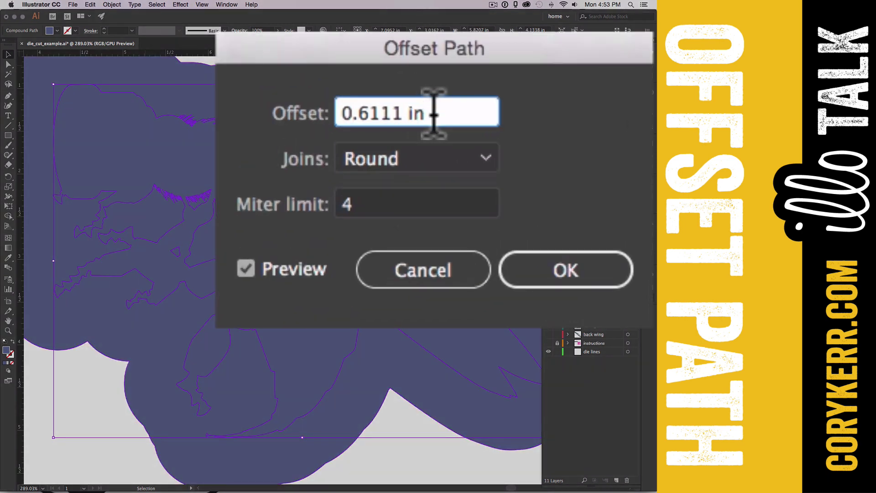
pyautogui.press('Down')
pyautogui.press('Down')
pyautogui.press('Down')
pyautogui.press('Down')
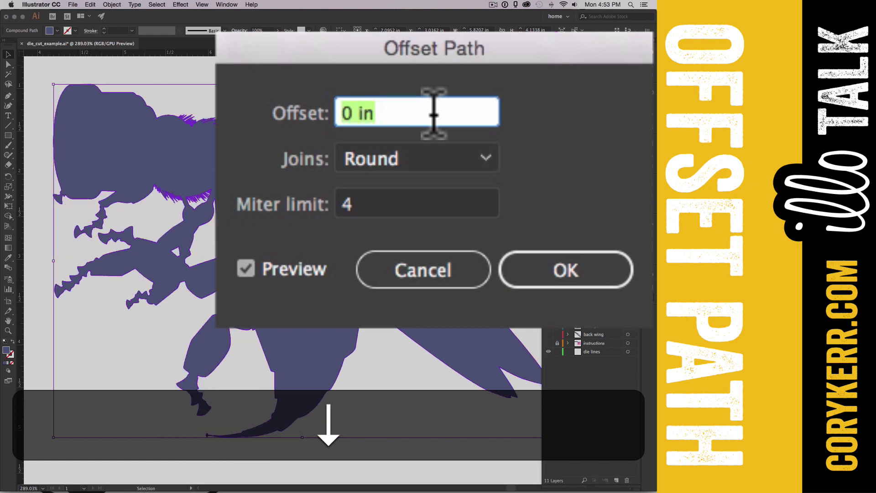
pyautogui.press('Down')
pyautogui.press('Up')
pyautogui.press('Up')
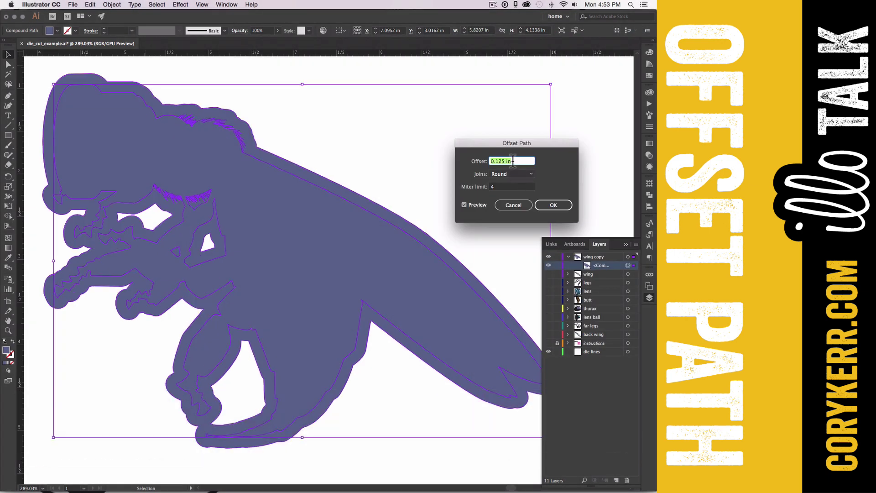
pyautogui.press('Up')
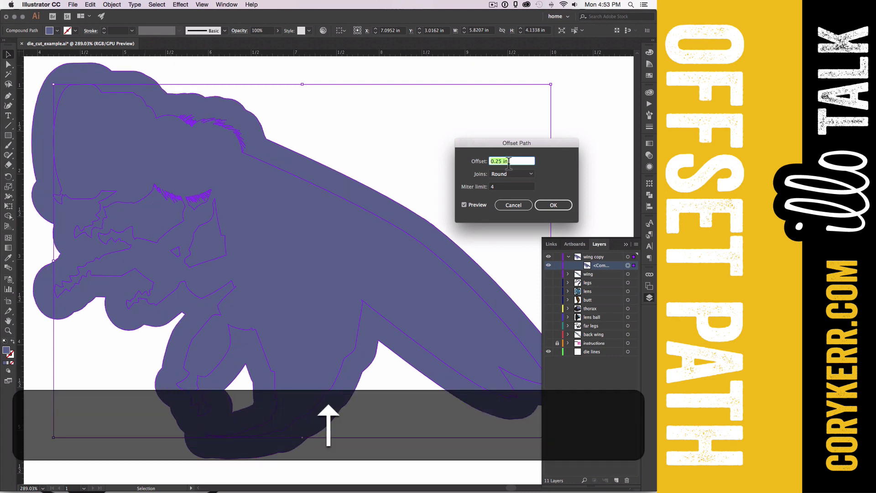
pyautogui.press('Down')
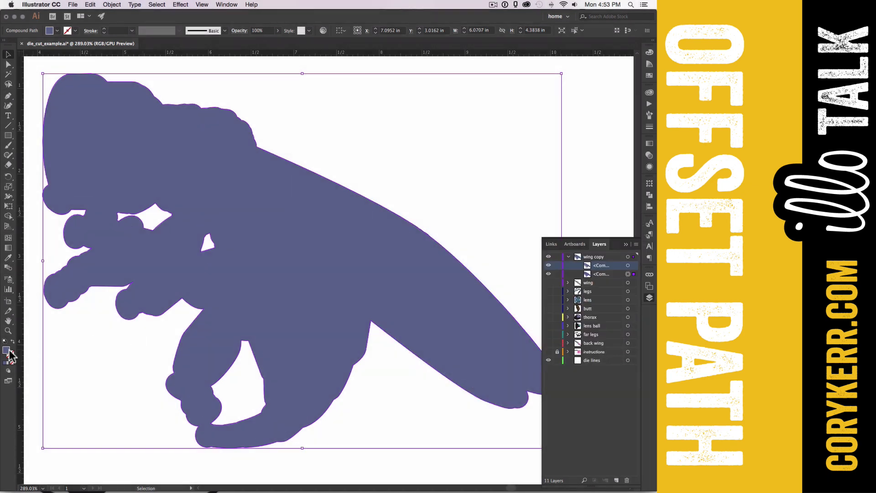
# Fill the offset shape with green (#21933c) and delete the original blue silhouette on top of it.
pyautogui.doubleClick(6, 350)
pyautogui.click(188, 329)
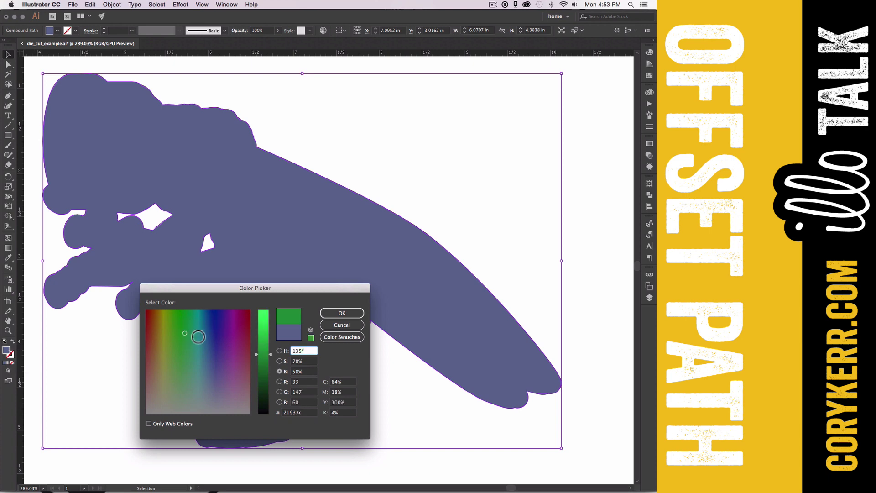
pyautogui.click(342, 313)
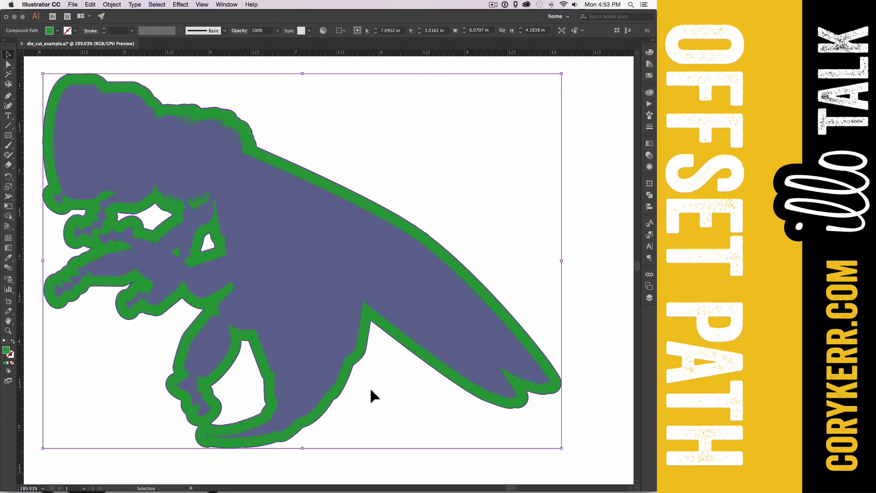
pyautogui.click(465, 348)
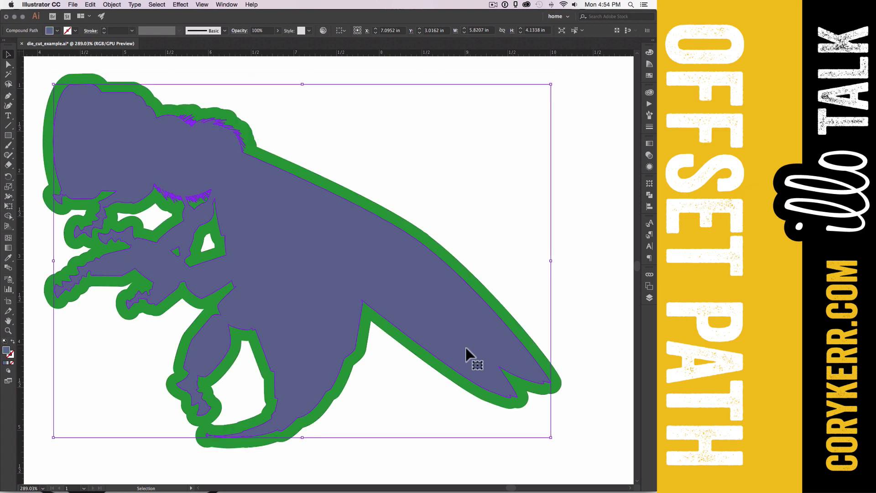
pyautogui.press('BackSpace')
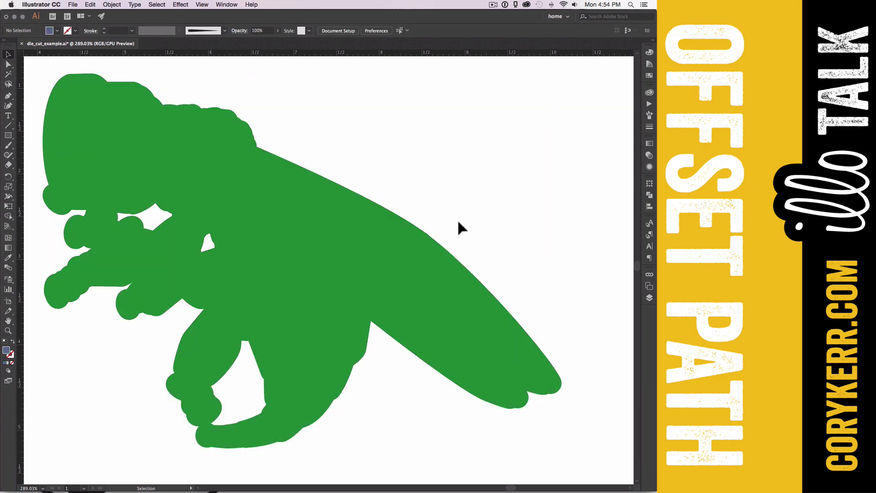
# Select the green offset shape, show the original artwork layers again, and collapse the wing copy layer.
pyautogui.click(368, 325)
pyautogui.click(649, 299)
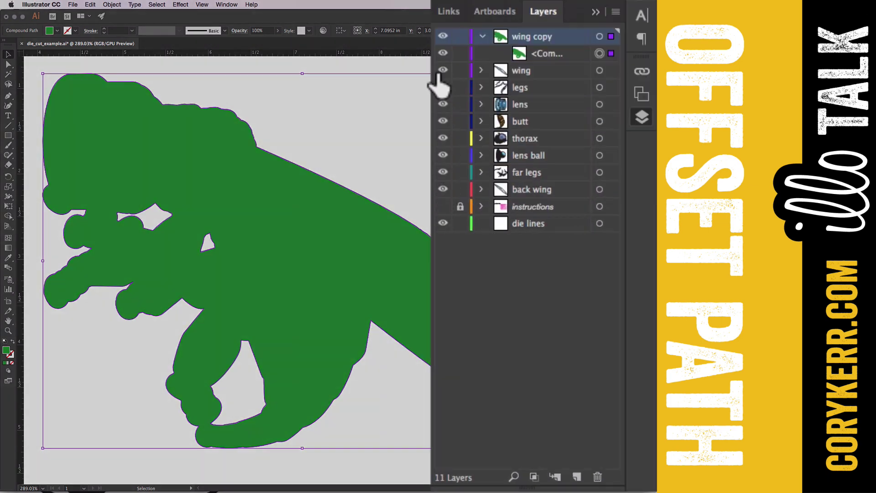
pyautogui.click(482, 36)
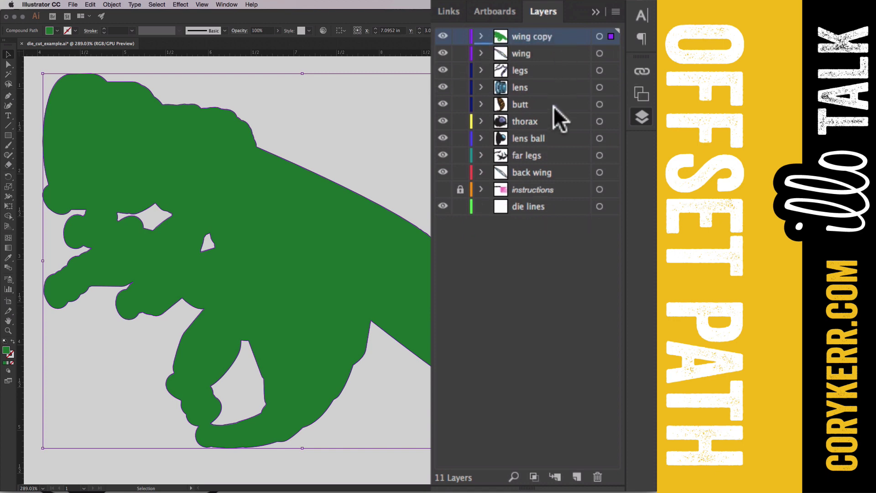
# Move the wing copy layer directly below the back wing layer and expand its contents.
pyautogui.moveTo(561, 34); pyautogui.dragTo(543, 181)
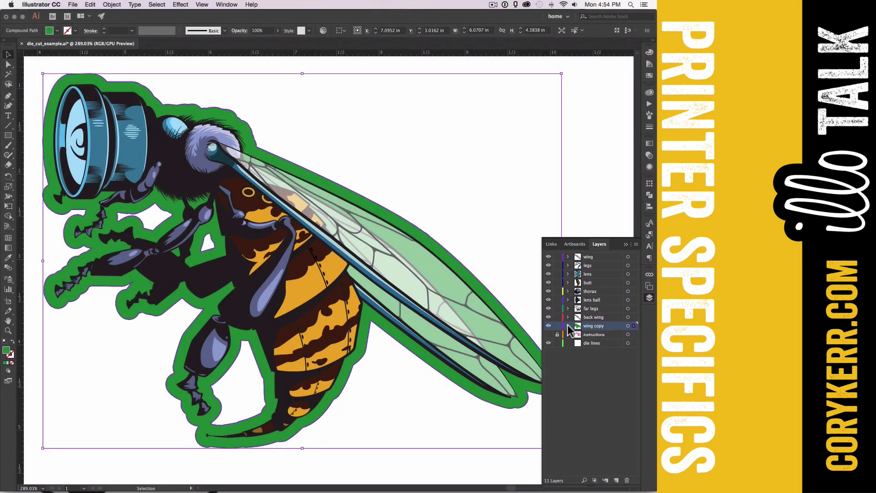
pyautogui.click(568, 325)
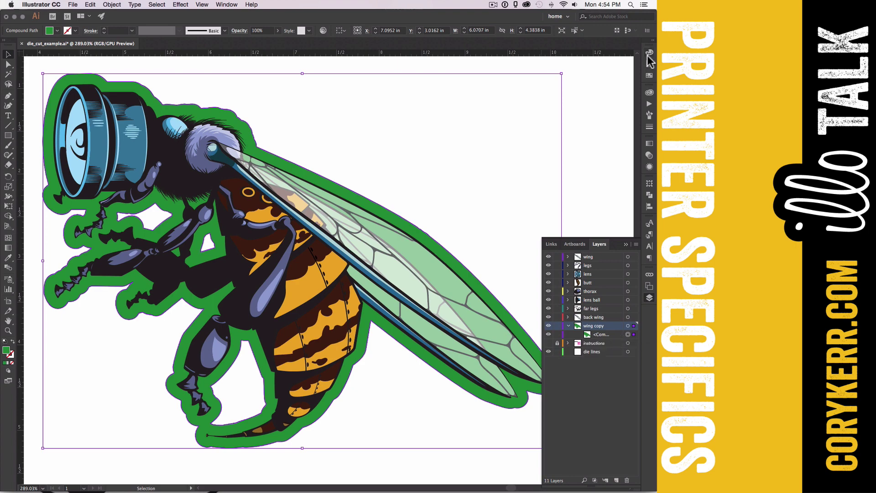
# Remove the offset shape's fill and give it a pure magenta stroke of C 0, M 100, Y 0, K 0.
pyautogui.click(650, 56)
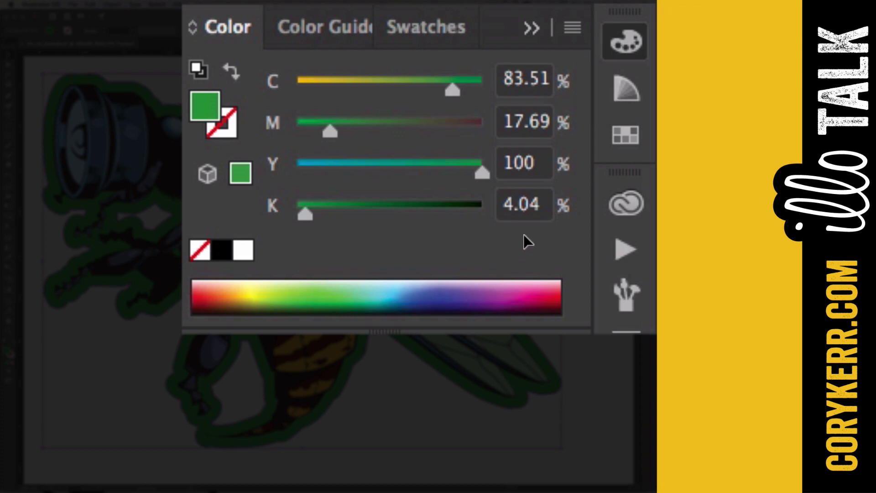
pyautogui.press('/')
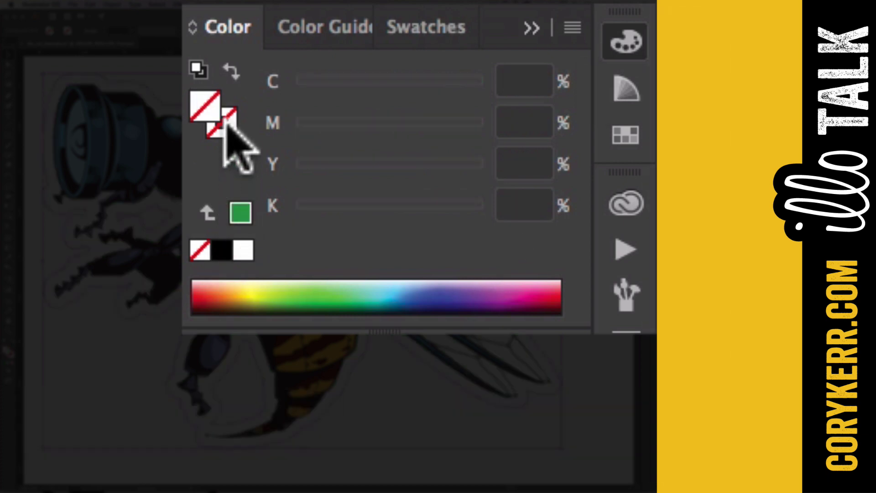
pyautogui.click(226, 124)
pyautogui.click(241, 213)
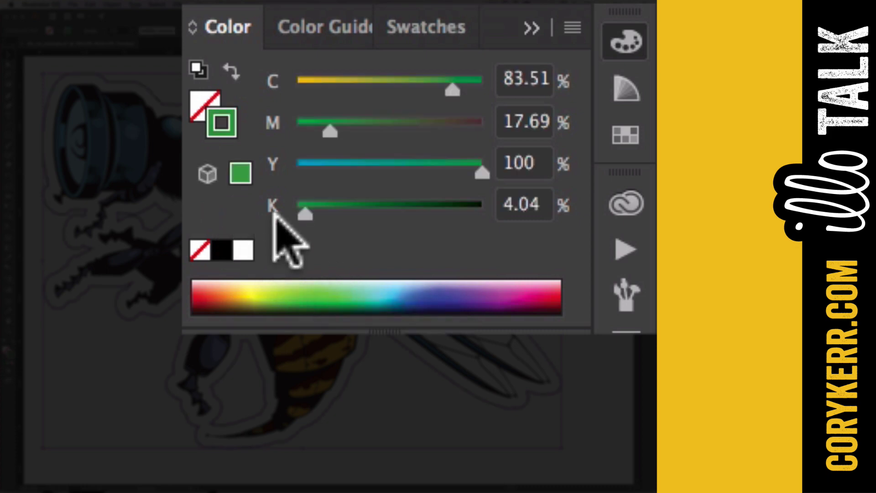
pyautogui.moveTo(327, 132); pyautogui.dragTo(480, 116)
pyautogui.moveTo(452, 87); pyautogui.dragTo(251, 87)
pyautogui.moveTo(478, 173)
pyautogui.mouseDown()
pyautogui.moveTo(333, 171)
pyautogui.moveTo(293, 189)
pyautogui.moveTo(287, 210)
pyautogui.moveTo(295, 206)
pyautogui.mouseUp()
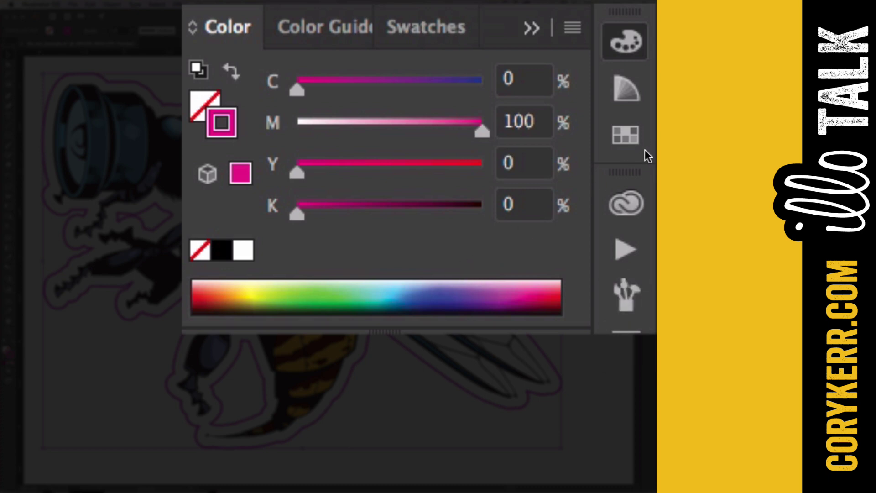
# Save the magenta stroke color as a new spot color swatch named CutContour.
pyautogui.click(620, 137)
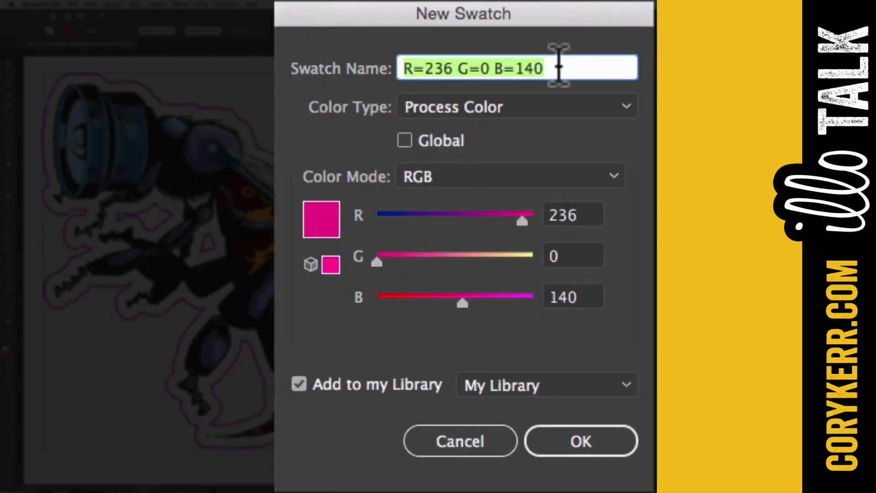
pyautogui.write('Cu')
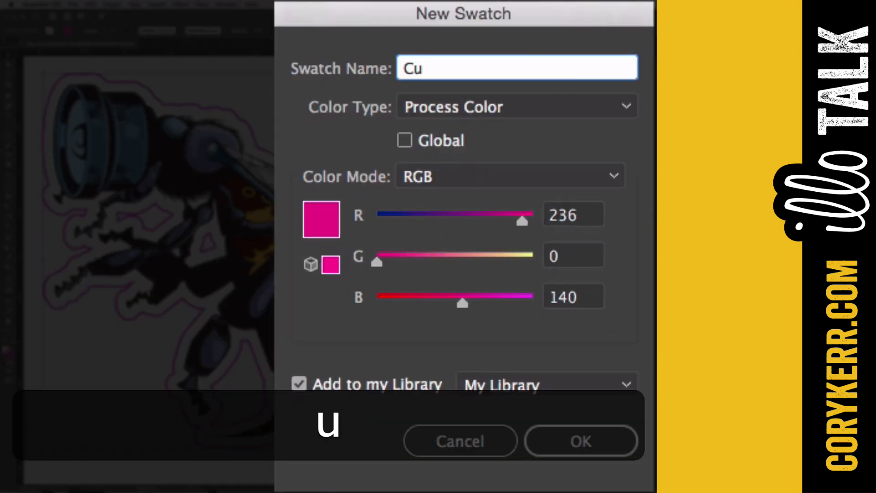
pyautogui.write('tContour')
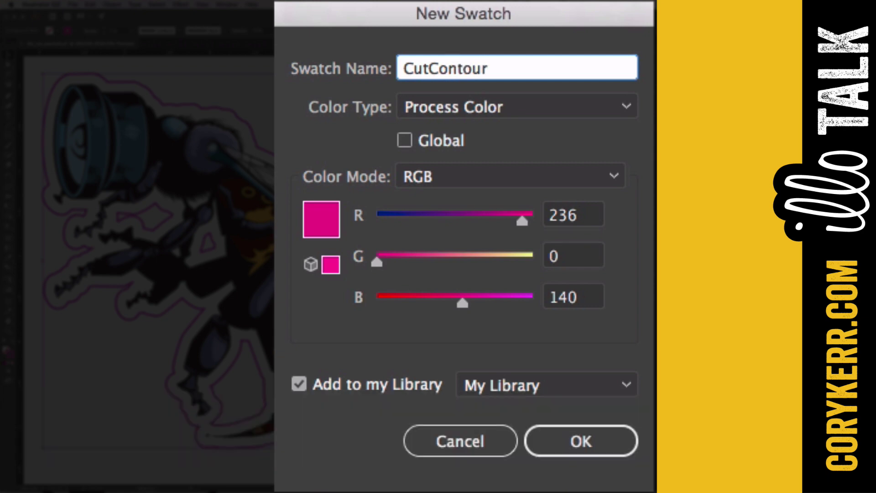
pyautogui.click(614, 106)
pyautogui.click(520, 159)
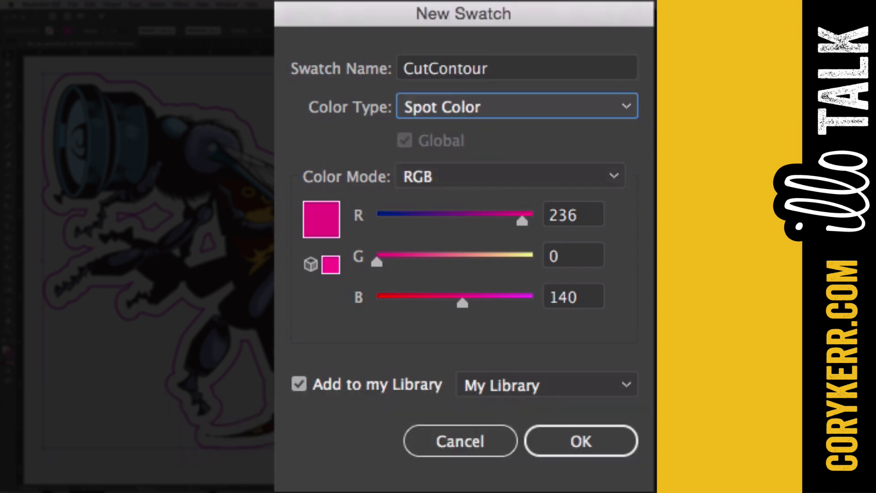
pyautogui.click(565, 439)
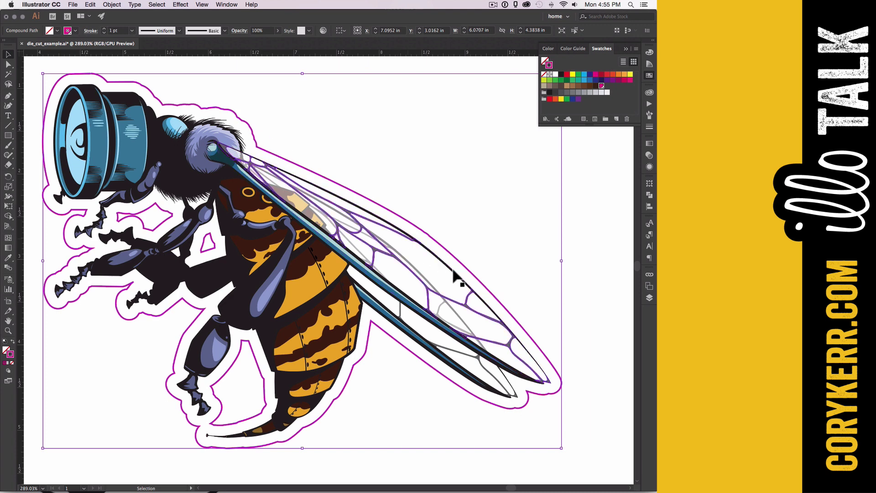
# Delete the three enclosed inner contours between the bee's legs and body, keeping only the outer cut line.
pyautogui.click(644, 298)
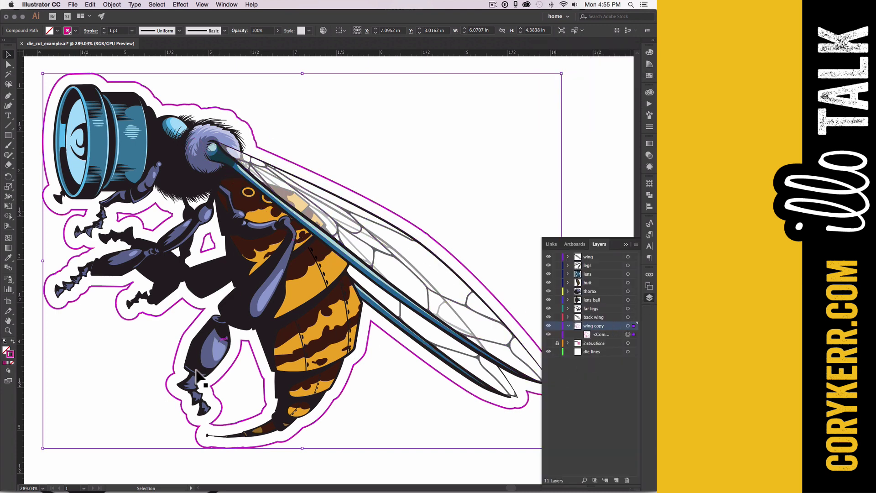
pyautogui.press('a')
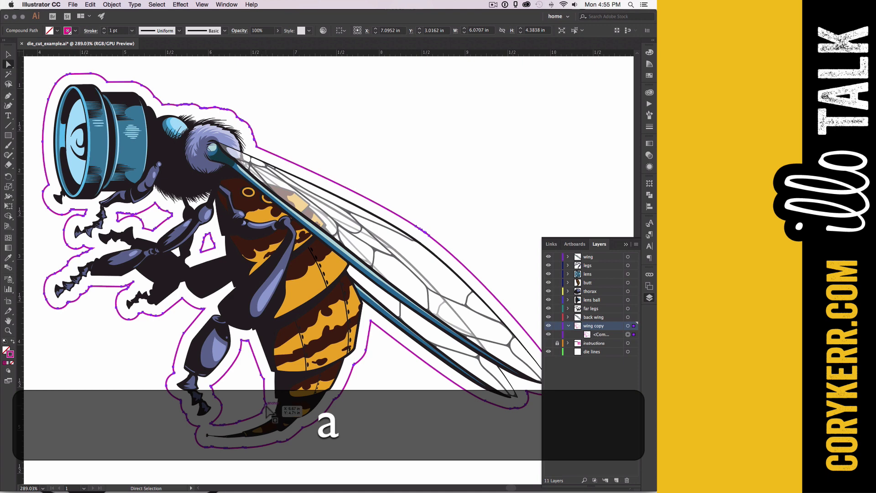
pyautogui.click(267, 411)
pyautogui.press('BackSpace')
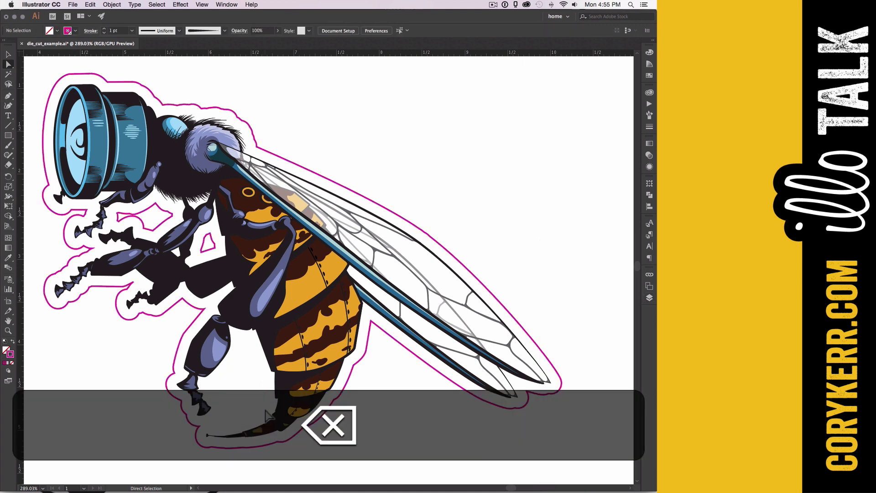
pyautogui.click(213, 255)
pyautogui.press('BackSpace')
pyautogui.click(181, 239)
pyautogui.press('BackSpace')
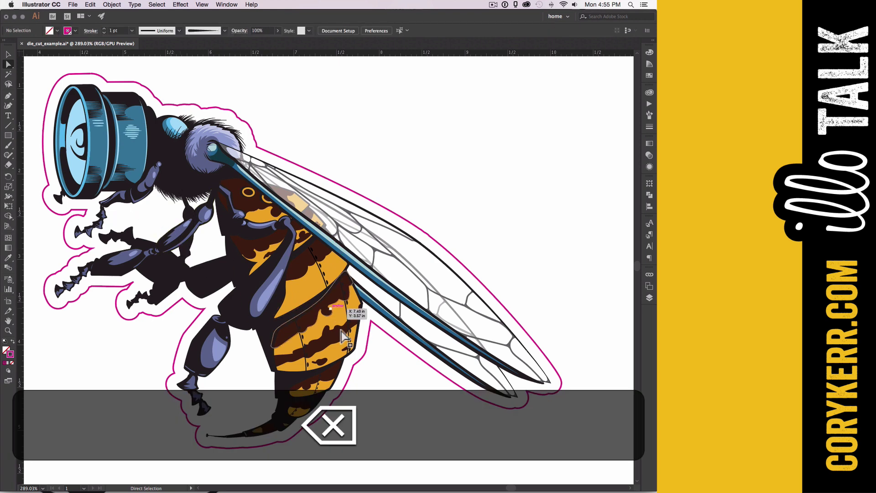
pyautogui.press('v')
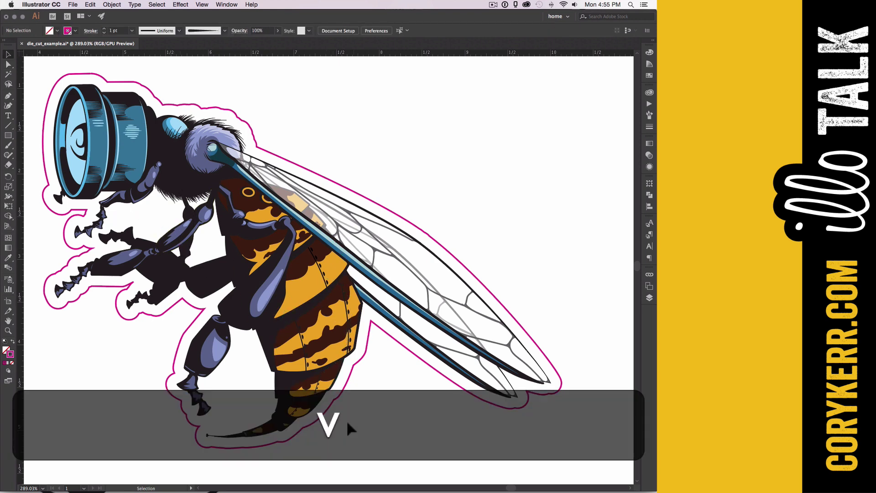
# Simplify the outer cut path with 70% curve precision and a 145° angle threshold, previewing it against the original.
pyautogui.click(333, 400)
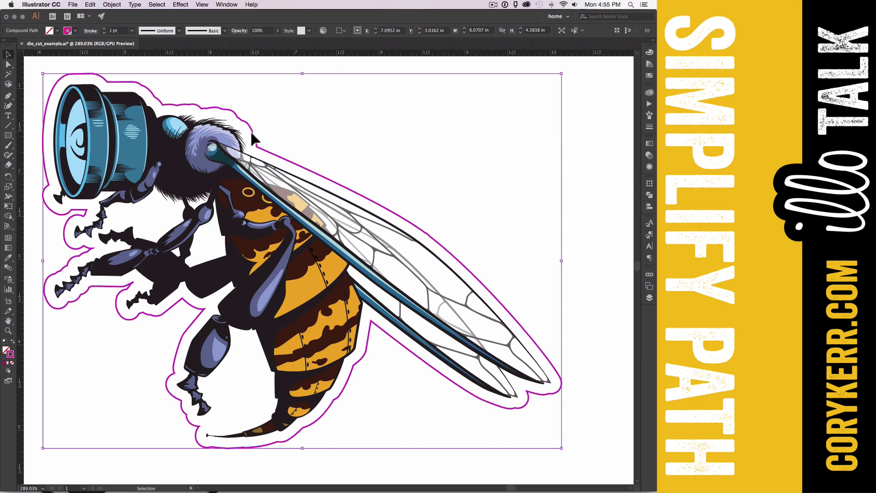
pyautogui.click(112, 5)
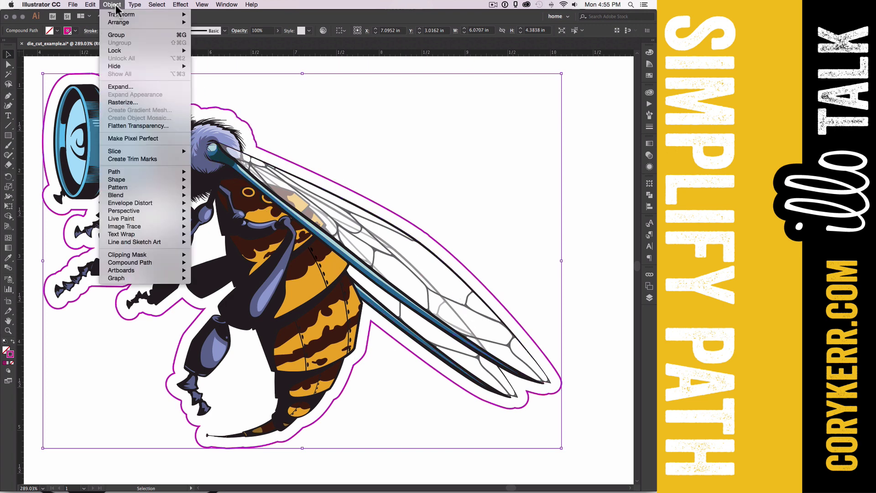
pyautogui.moveTo(158, 172)
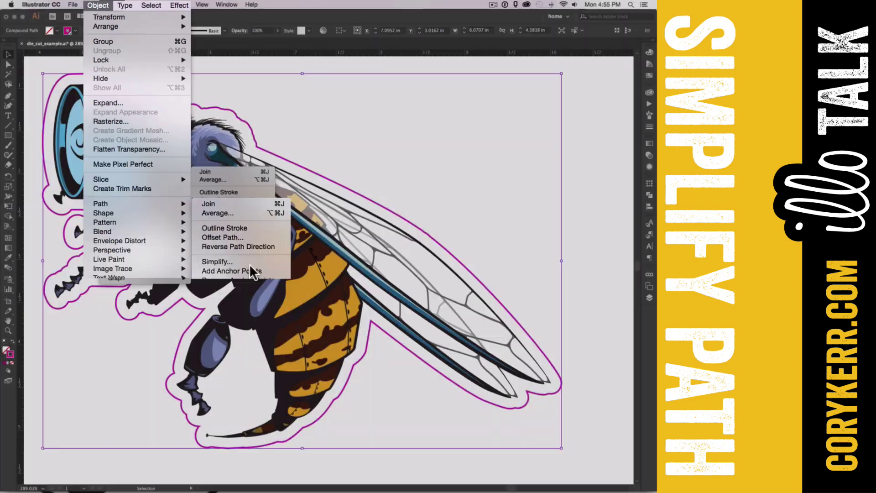
pyautogui.click(318, 466)
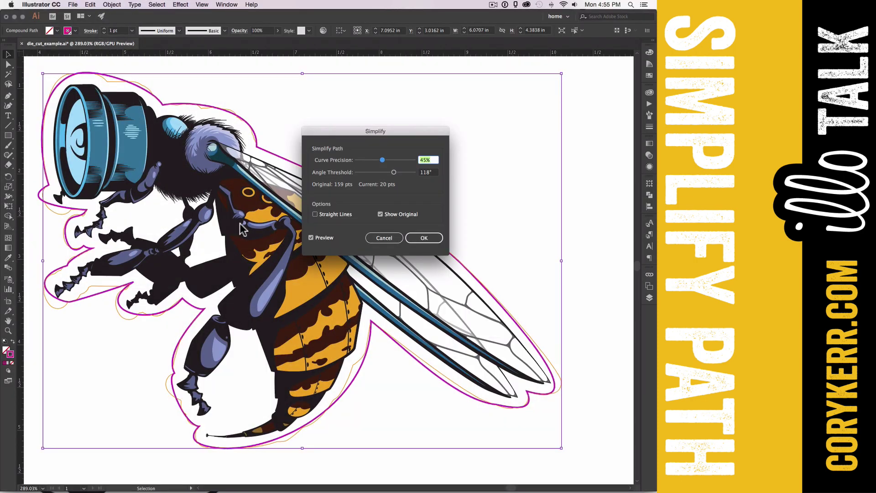
pyautogui.moveTo(408, 132); pyautogui.dragTo(483, 74)
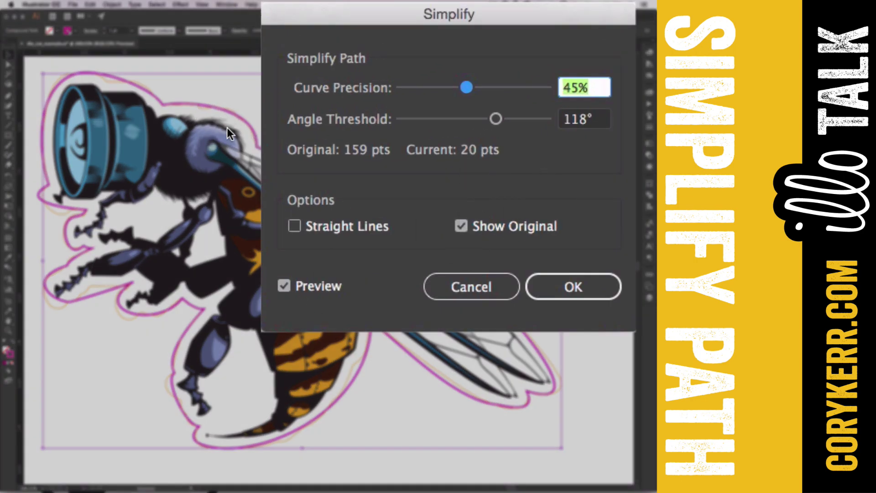
pyautogui.moveTo(467, 88); pyautogui.dragTo(474, 117)
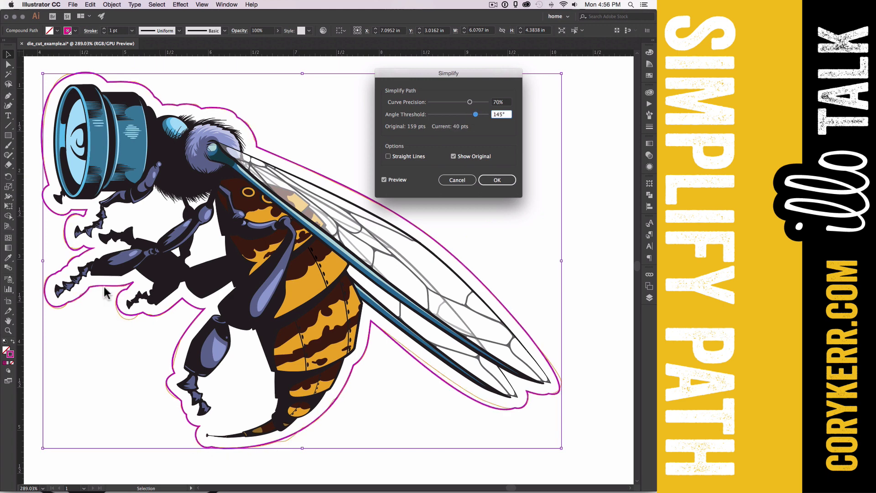
pyautogui.click(497, 180)
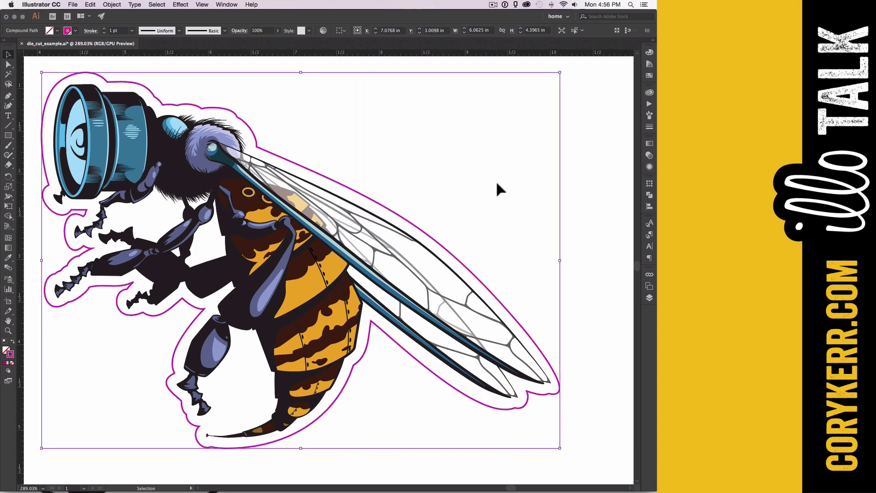
# Deselect the cut outline and move its compound path from the wing copy layer down to the die lines layer.
pyautogui.click(579, 374)
pyautogui.click(649, 297)
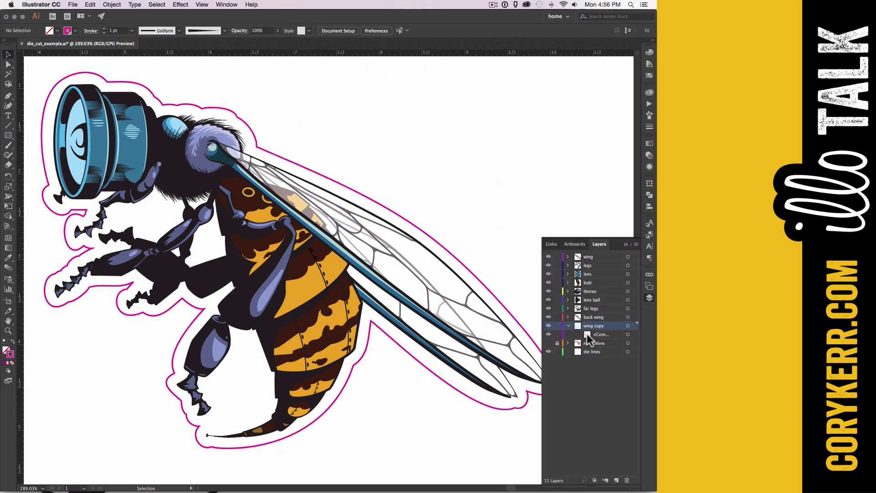
pyautogui.moveTo(587, 334); pyautogui.dragTo(574, 343)
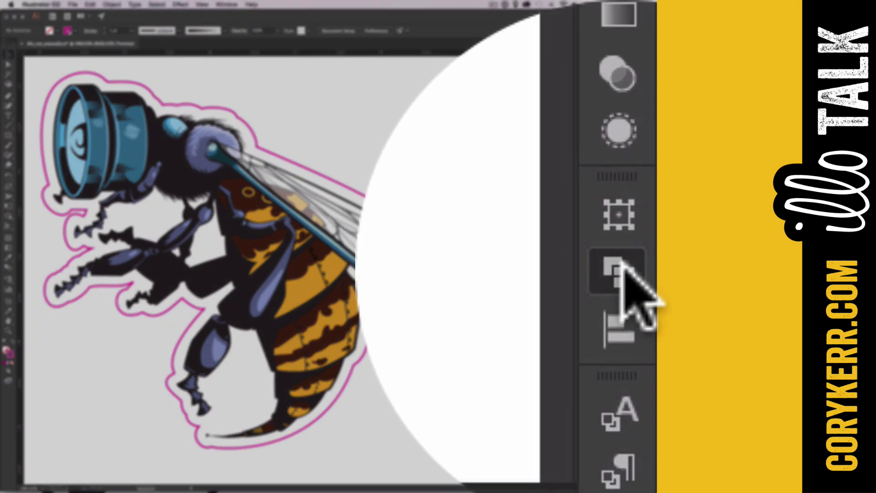
pyautogui.click(634, 215)
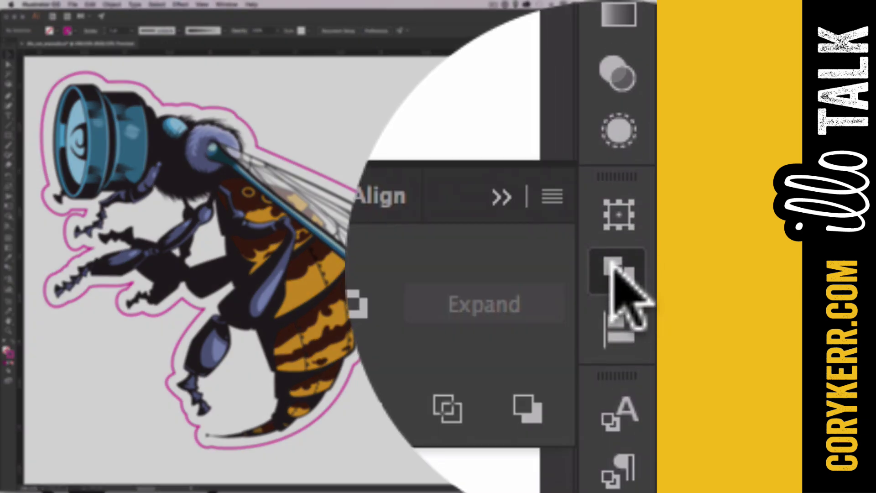
pyautogui.click(634, 187)
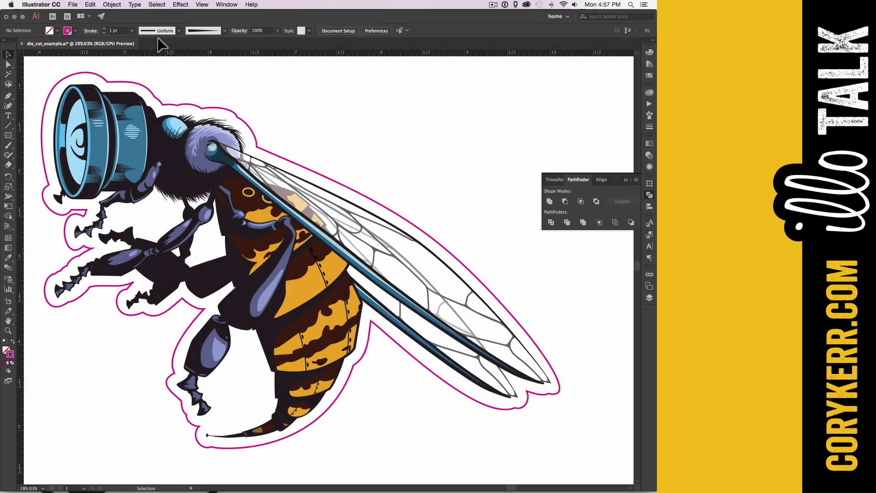
pyautogui.click(111, 4)
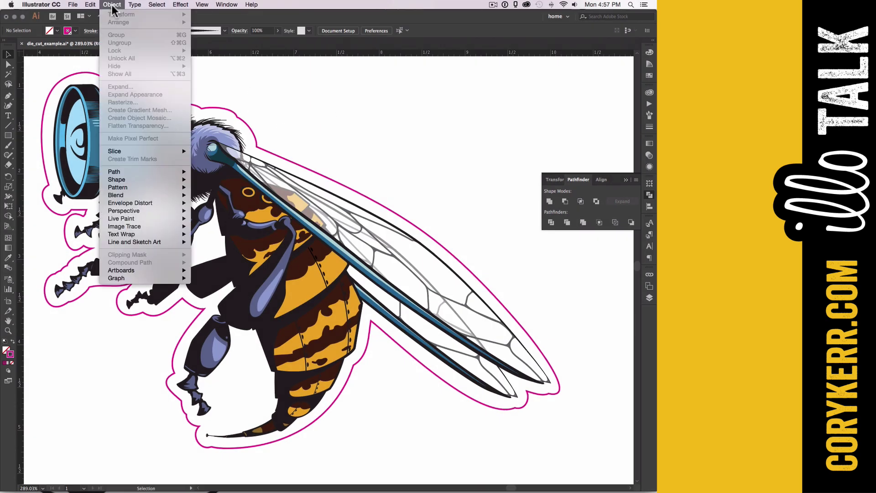
pyautogui.moveTo(152, 174)
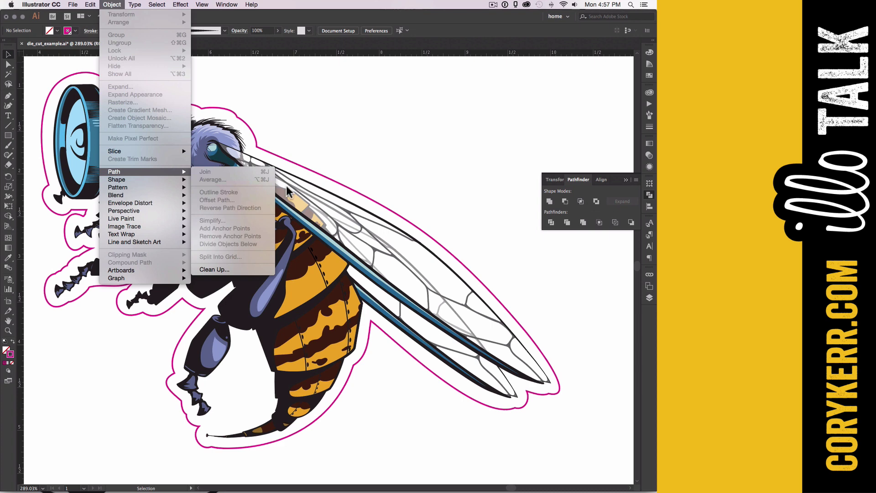
pyautogui.click(462, 219)
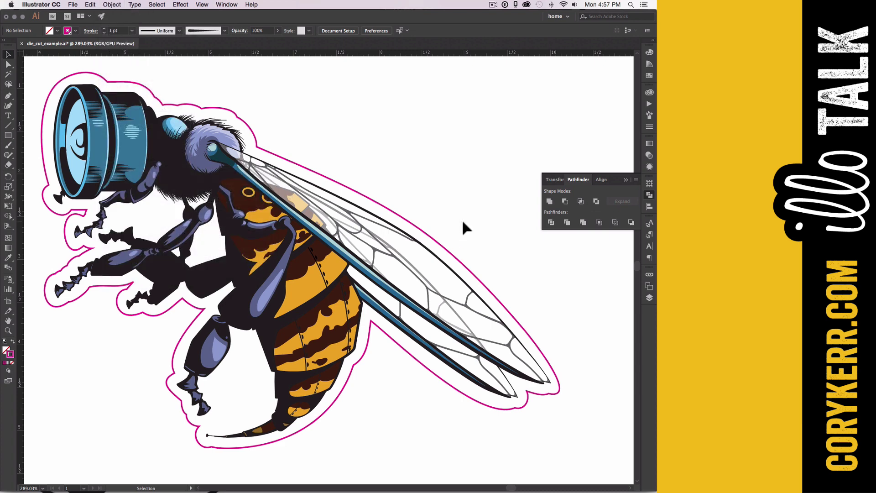